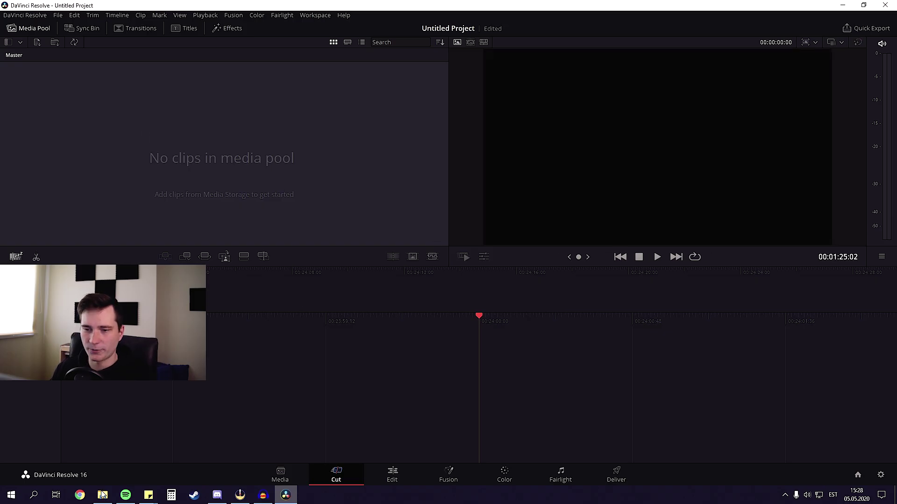
- Import the Counter-strike gameplay recording into the media pool and preview it to find where the wanted section starts
{"action": "left_click", "coordinate": [103, 495]}
{"action": "left_click_drag", "start_coordinate": [321, 212], "coordinate": [119, 158]}
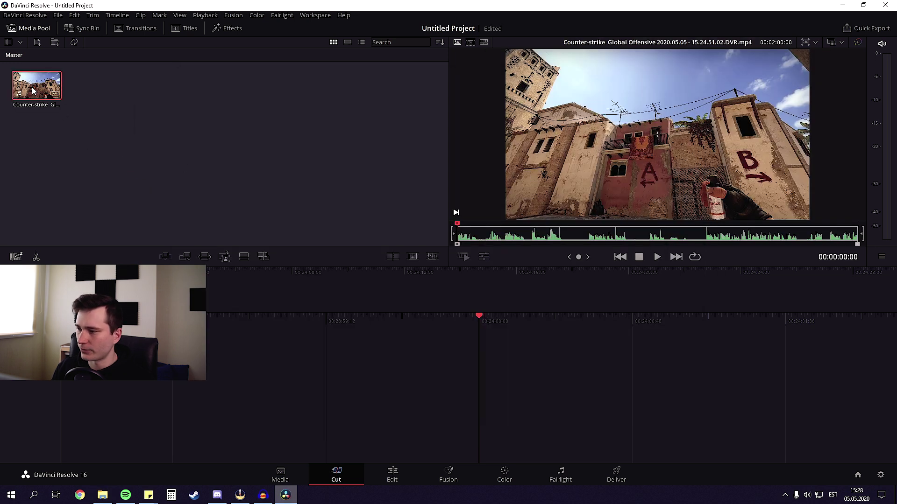
{"action": "key", "text": "space"}
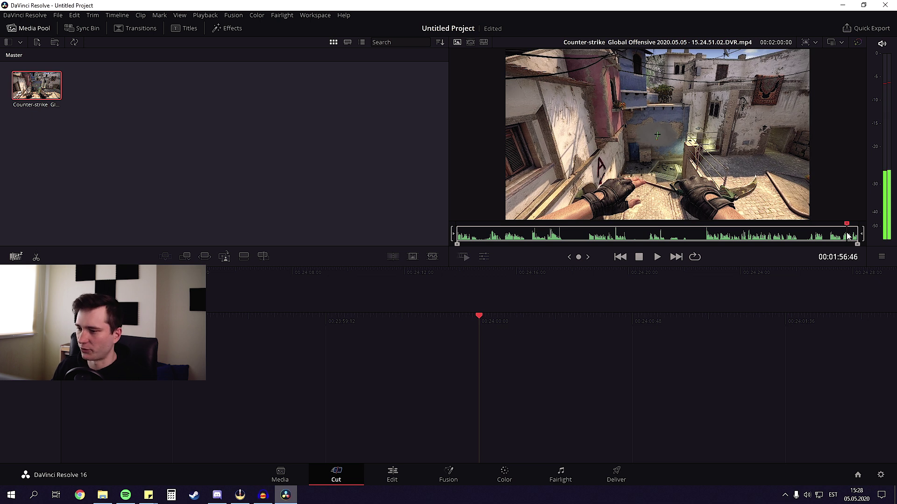
{"action": "left_click", "coordinate": [592, 237]}
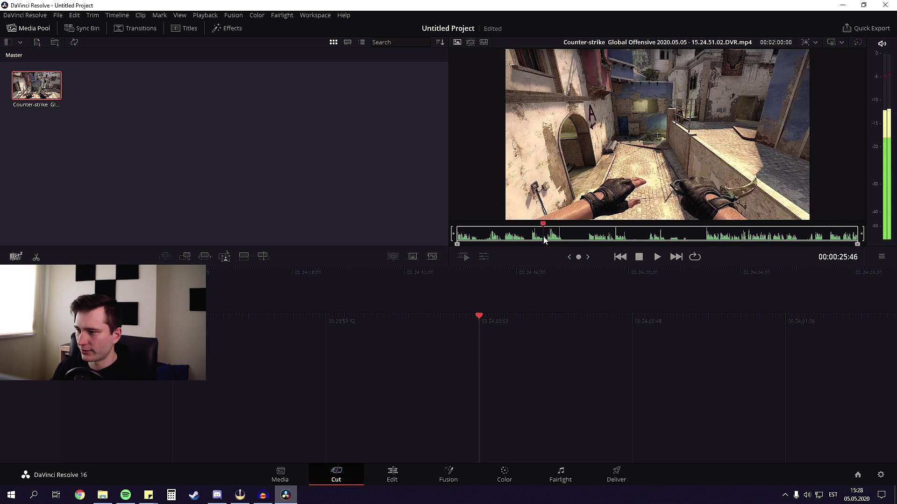
{"action": "left_click", "coordinate": [762, 237]}
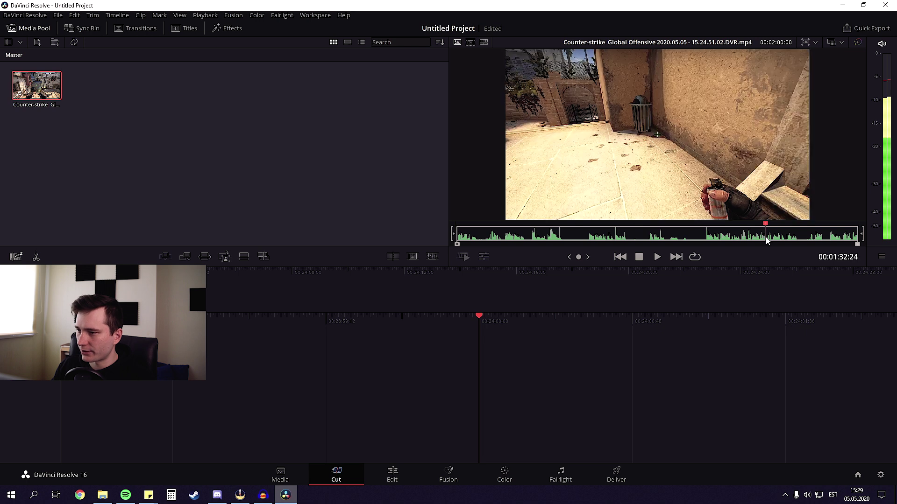
{"action": "left_click", "coordinate": [763, 237]}
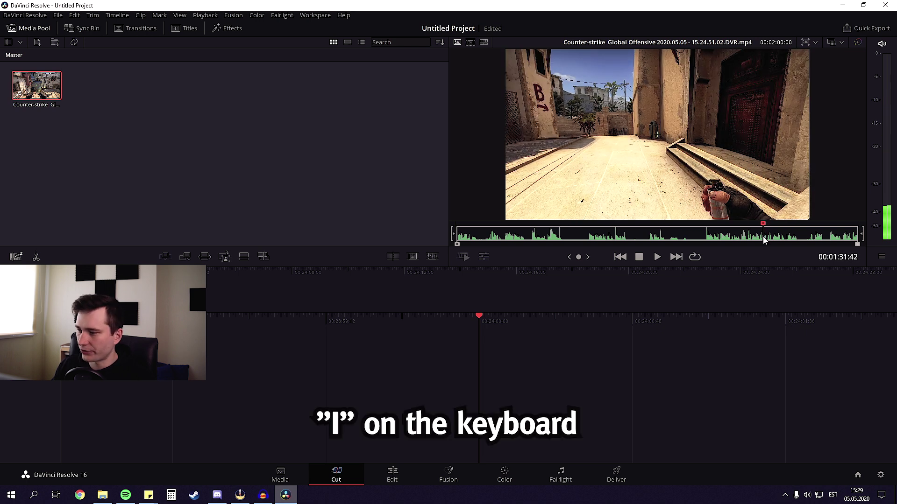
- Mark the source clip's in point at 00:01:31:42 and out point at 00:01:56:46, and place that section on a new timeline
{"action": "key", "text": "i"}
{"action": "key", "text": "space"}
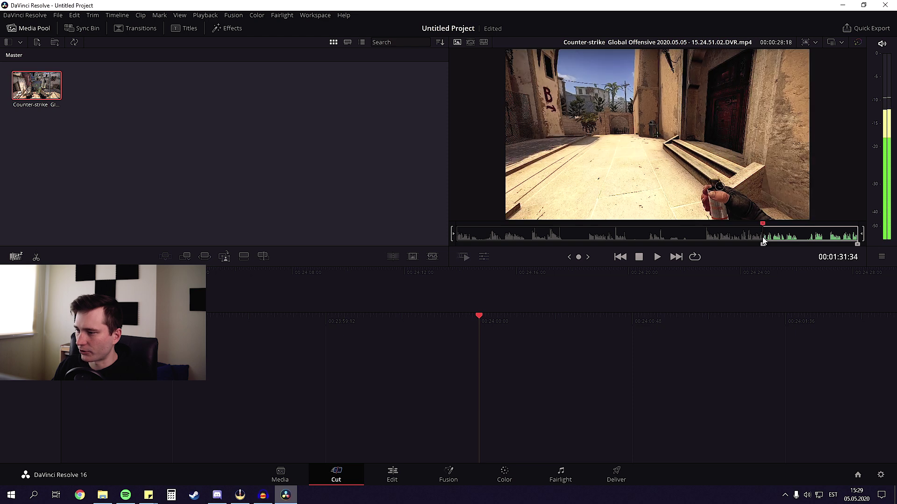
{"action": "left_click_drag", "start_coordinate": [763, 239], "coordinate": [849, 240]}
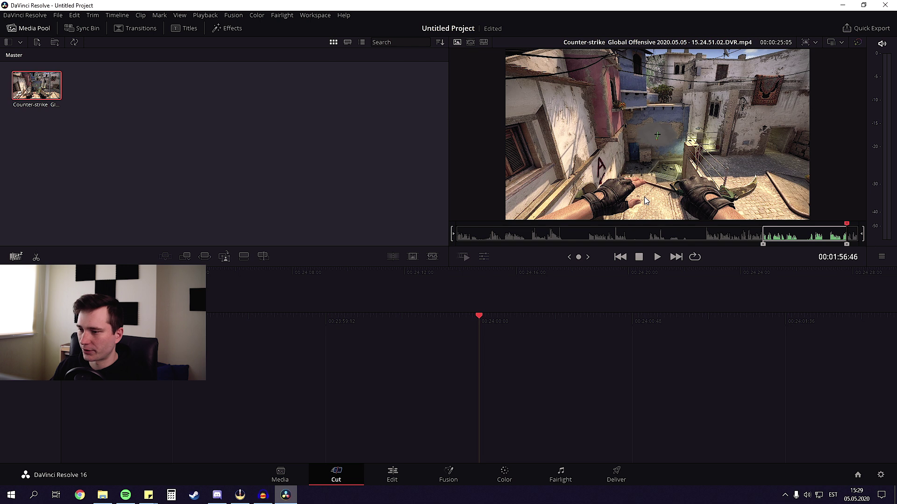
{"action": "left_click_drag", "start_coordinate": [668, 226], "coordinate": [400, 292]}
{"action": "left_click_drag", "start_coordinate": [365, 332], "coordinate": [368, 321]}
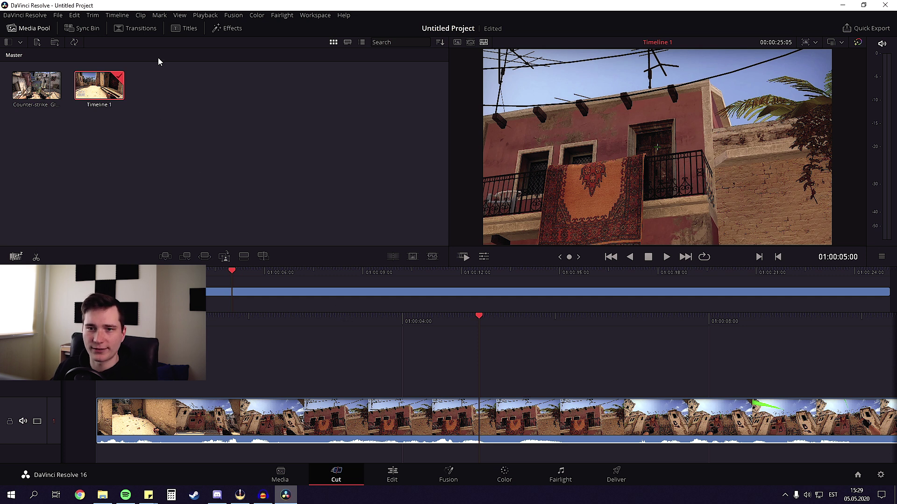
- Add a basic Text title on a track above the gameplay clip and set its text to "128 tickrate"
{"action": "left_click", "coordinate": [180, 29]}
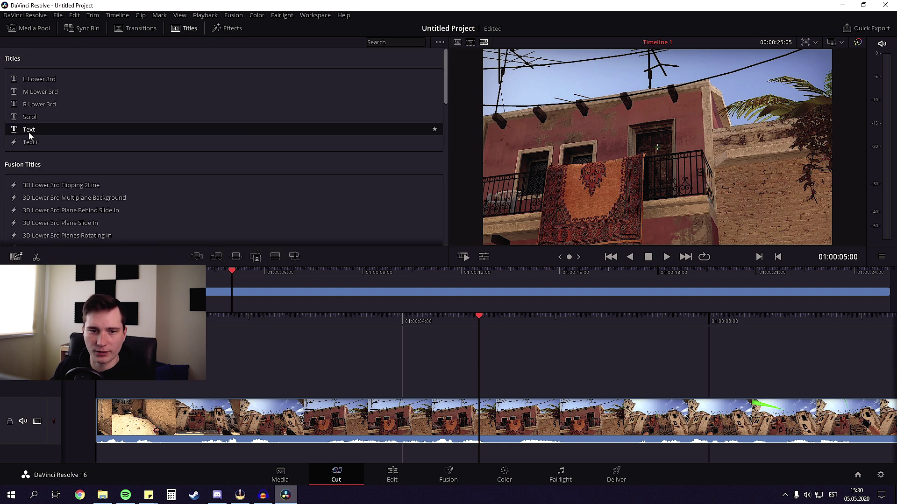
{"action": "left_click_drag", "start_coordinate": [39, 137], "coordinate": [446, 357]}
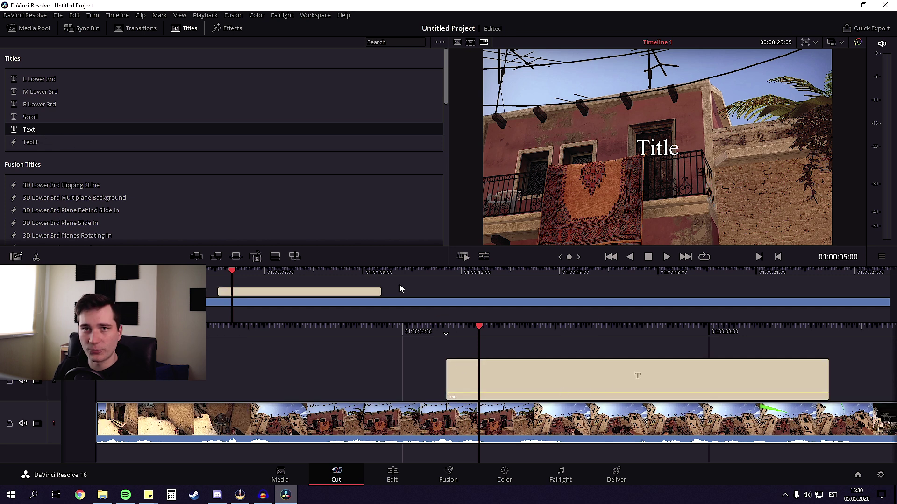
{"action": "left_click", "coordinate": [393, 477]}
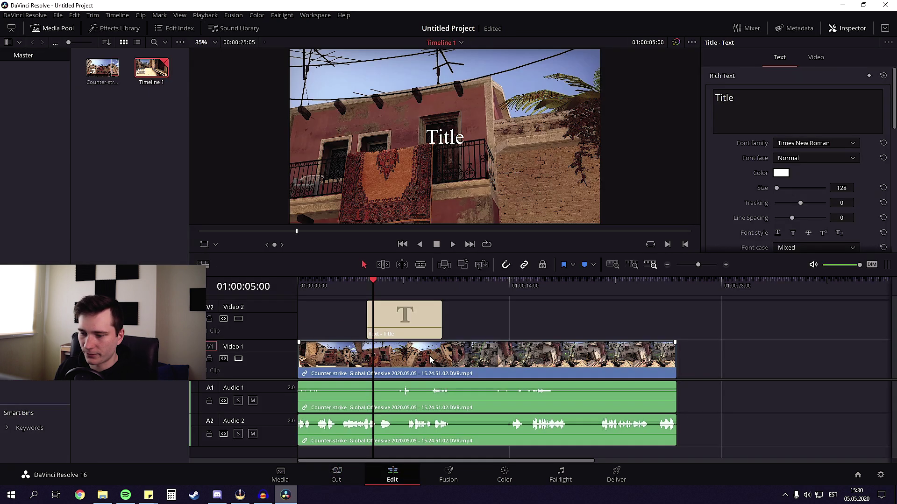
{"action": "left_click", "coordinate": [398, 322]}
{"action": "left_click", "coordinate": [708, 119]}
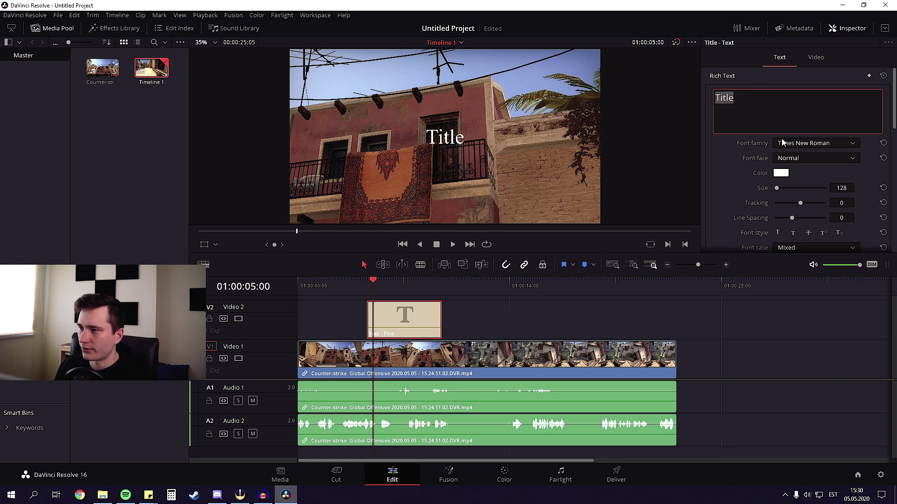
{"action": "type", "text": "128 tickrate"}
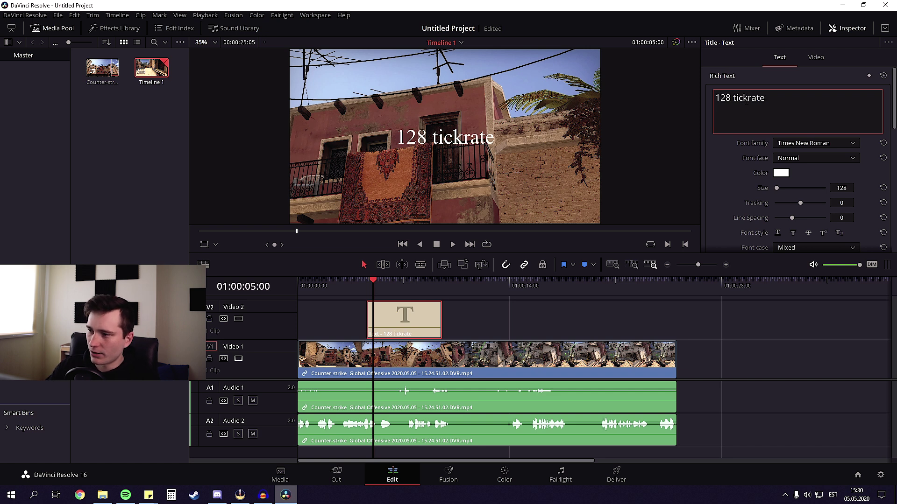
- Set the "128 tickrate" title's font family to Passion One
{"action": "left_click", "coordinate": [802, 144]}
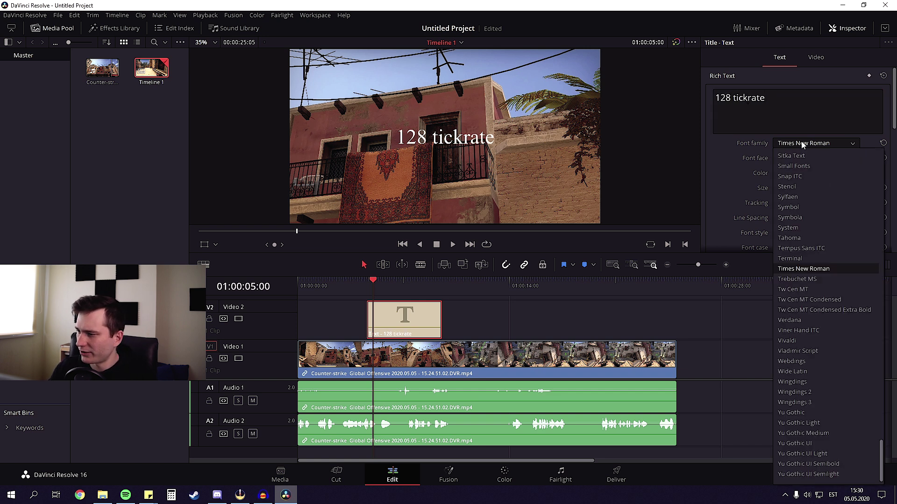
{"action": "scroll", "coordinate": [814, 250], "scroll_direction": "up", "scroll_amount": 10}
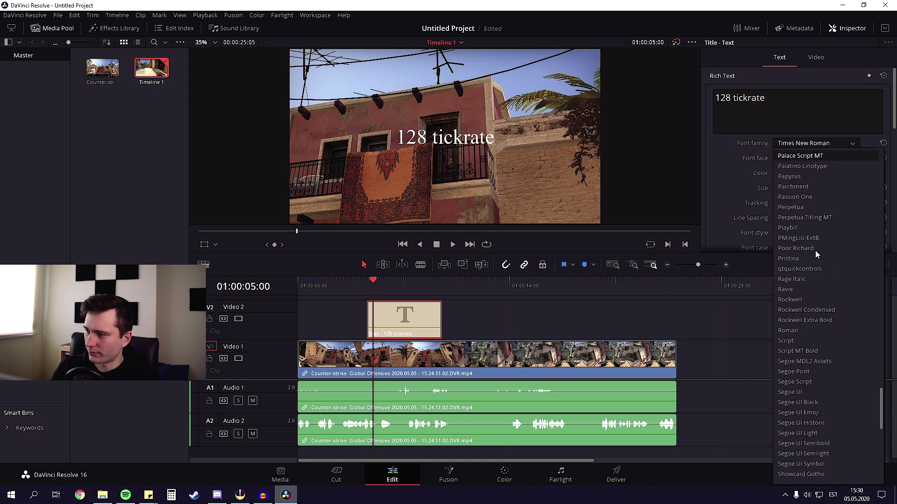
{"action": "left_click", "coordinate": [800, 199]}
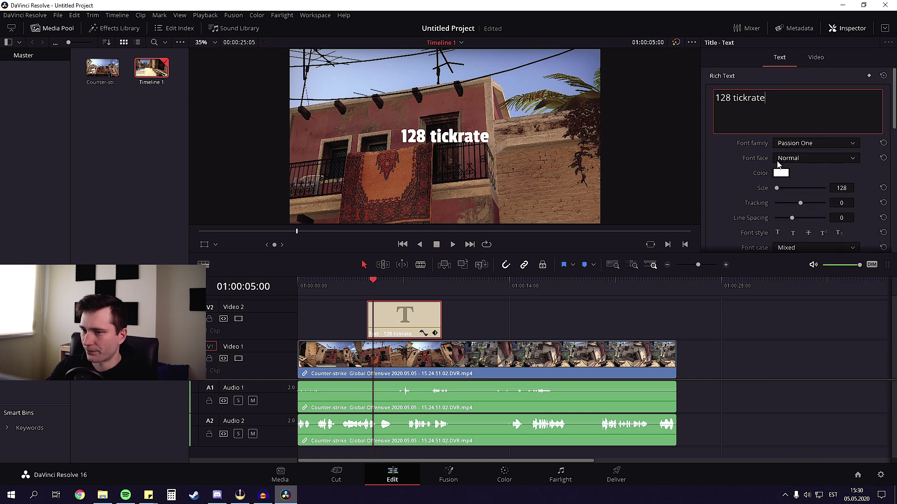
- Place the "128 tickrate" title in the lower-left corner of the video frame and set its size to 78
{"action": "left_click", "coordinate": [709, 173]}
{"action": "left_click", "coordinate": [467, 142]}
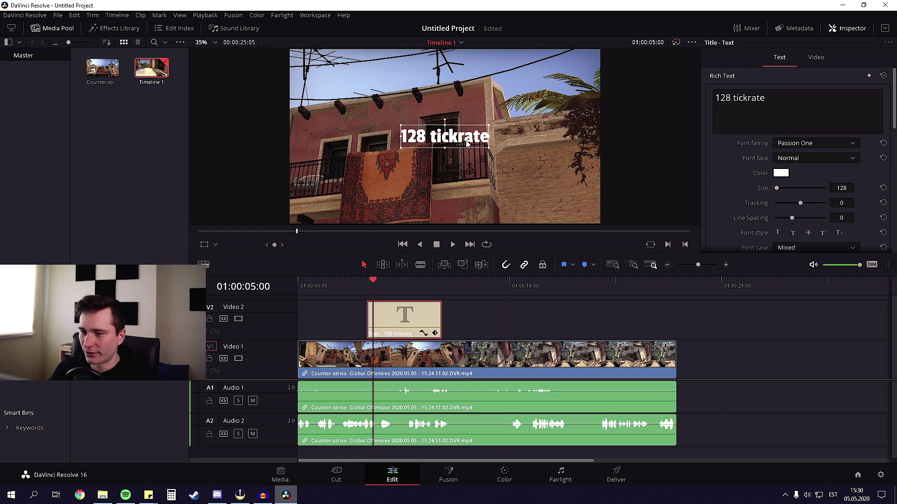
{"action": "left_click_drag", "start_coordinate": [478, 152], "coordinate": [356, 195]}
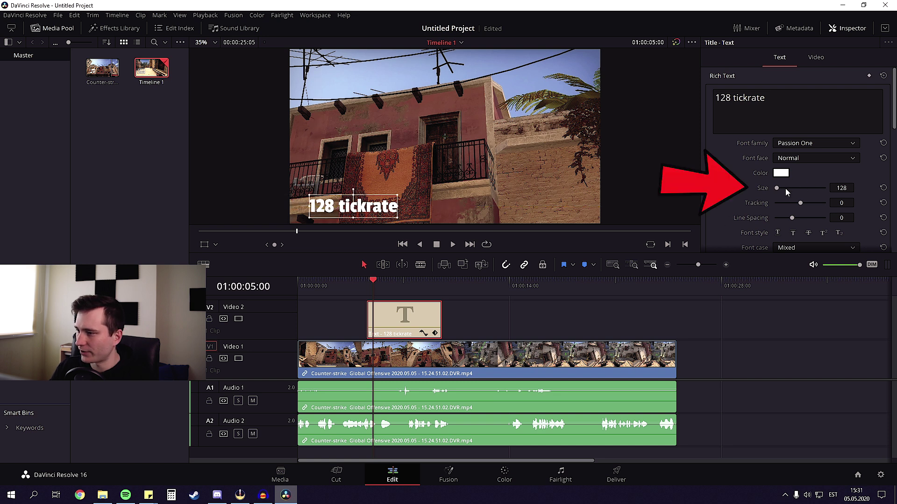
{"action": "left_click_drag", "start_coordinate": [777, 190], "coordinate": [776, 189]}
{"action": "left_click_drag", "start_coordinate": [367, 210], "coordinate": [335, 210]}
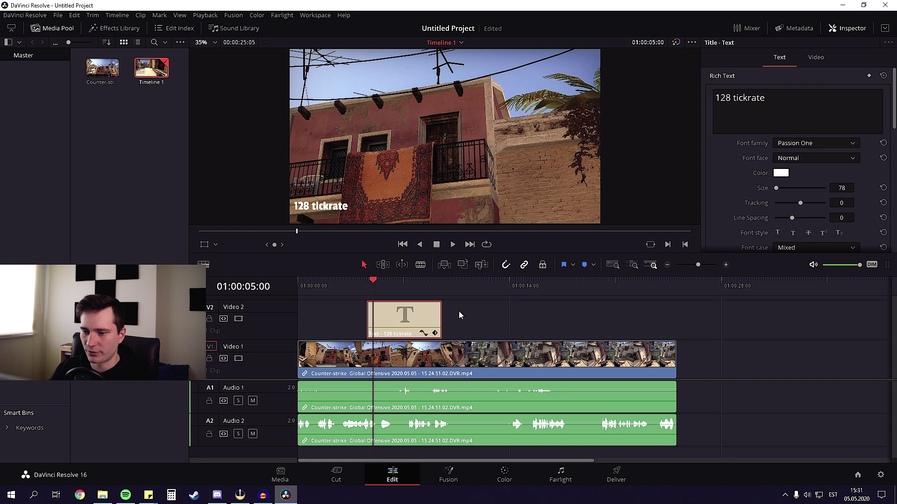
- Extend the "128 tickrate" title at both ends so it spans the whole gameplay clip
{"action": "left_click_drag", "start_coordinate": [372, 283], "coordinate": [339, 284]}
{"action": "left_click_drag", "start_coordinate": [367, 327], "coordinate": [300, 327]}
{"action": "left_click_drag", "start_coordinate": [440, 327], "coordinate": [667, 327]}
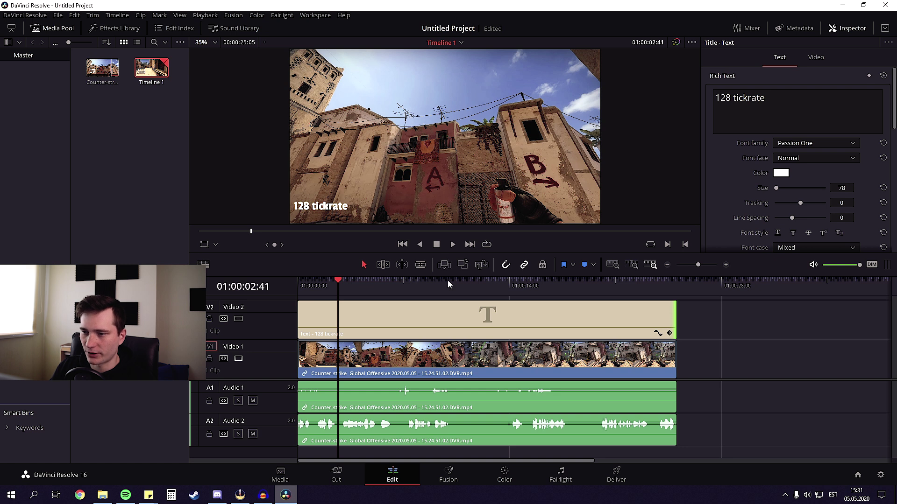
- Add a second basic Text title above the first one at about 01:00:08:51 and shorten its duration
{"action": "left_click", "coordinate": [471, 293]}
{"action": "left_click_drag", "start_coordinate": [471, 297], "coordinate": [431, 298]}
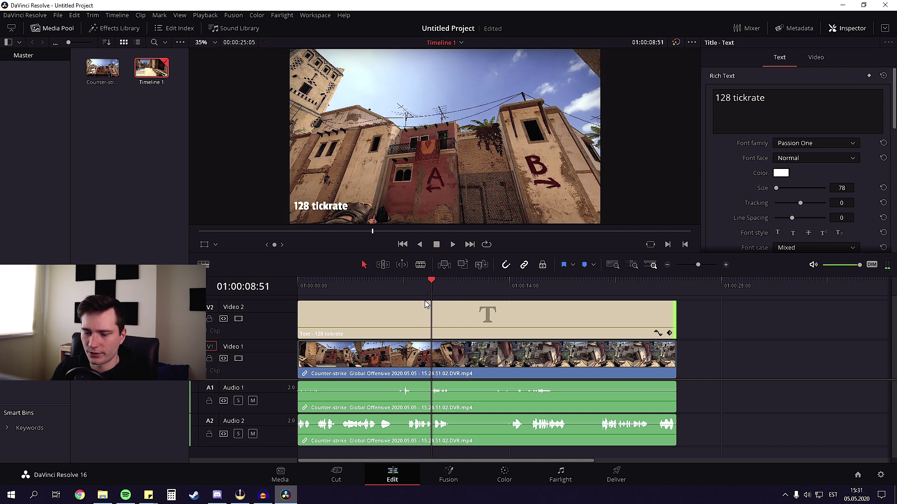
{"action": "left_click", "coordinate": [336, 476]}
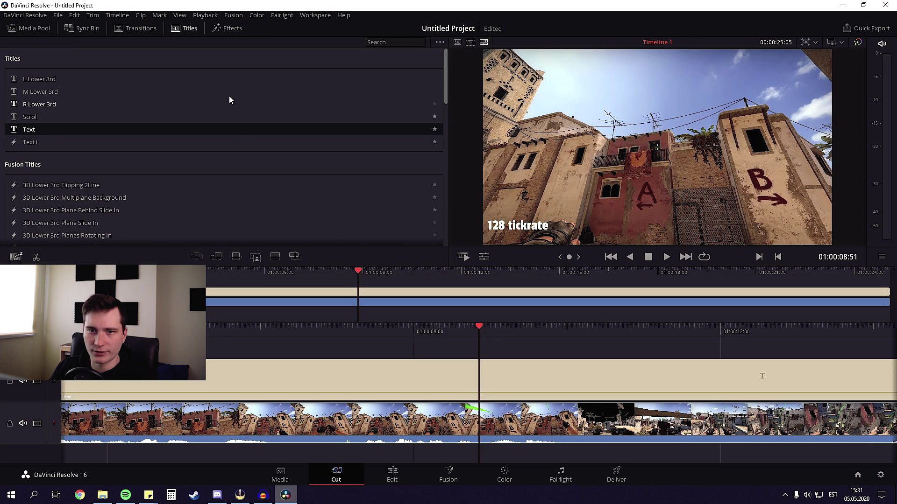
{"action": "left_click_drag", "start_coordinate": [33, 132], "coordinate": [480, 344]}
{"action": "left_click_drag", "start_coordinate": [859, 371], "coordinate": [617, 372]}
- Reposition the second title to start at about 01:00:06:41 and extend its end to 01:00:09:18, around the grenade throw
{"action": "left_click_drag", "start_coordinate": [544, 377], "coordinate": [494, 369]}
{"action": "left_click_drag", "start_coordinate": [476, 336], "coordinate": [516, 337]}
{"action": "left_click_drag", "start_coordinate": [503, 377], "coordinate": [476, 377]}
{"action": "left_click_drag", "start_coordinate": [476, 336], "coordinate": [530, 374]}
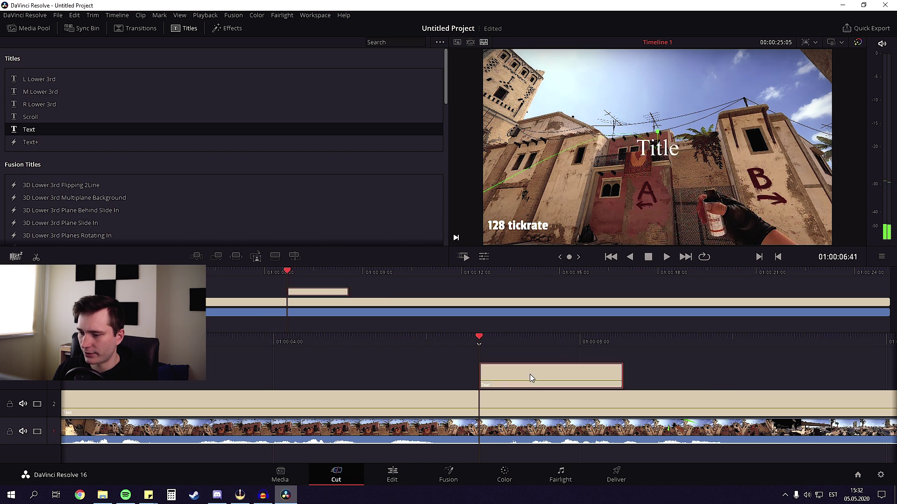
{"action": "left_click_drag", "start_coordinate": [536, 335], "coordinate": [339, 351]}
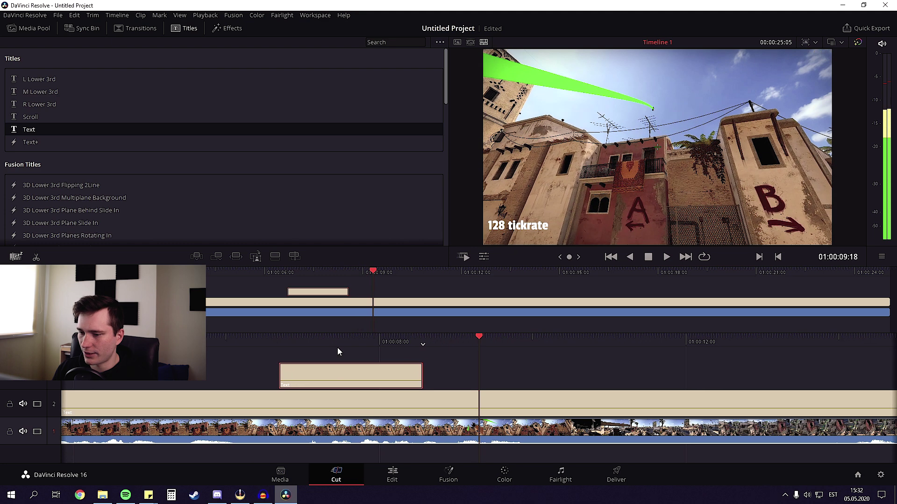
{"action": "left_click_drag", "start_coordinate": [421, 375], "coordinate": [480, 376]}
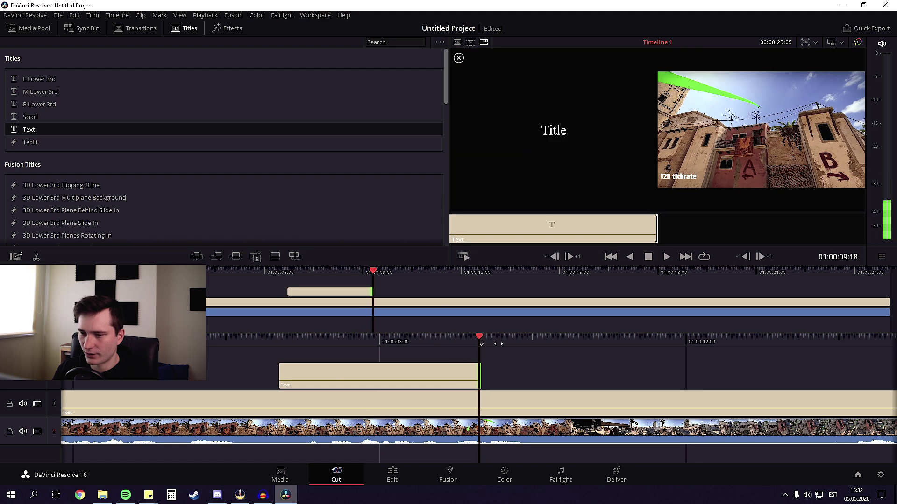
- Open the second title for editing on the Edit page and replace its text with "JUMPTHROW"
{"action": "left_click", "coordinate": [393, 474]}
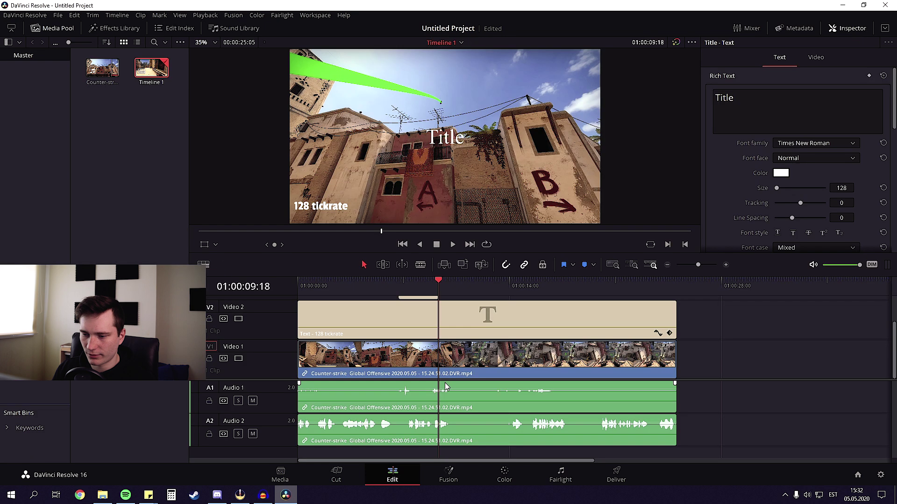
{"action": "scroll", "coordinate": [895, 357], "scroll_direction": "up", "scroll_amount": 2}
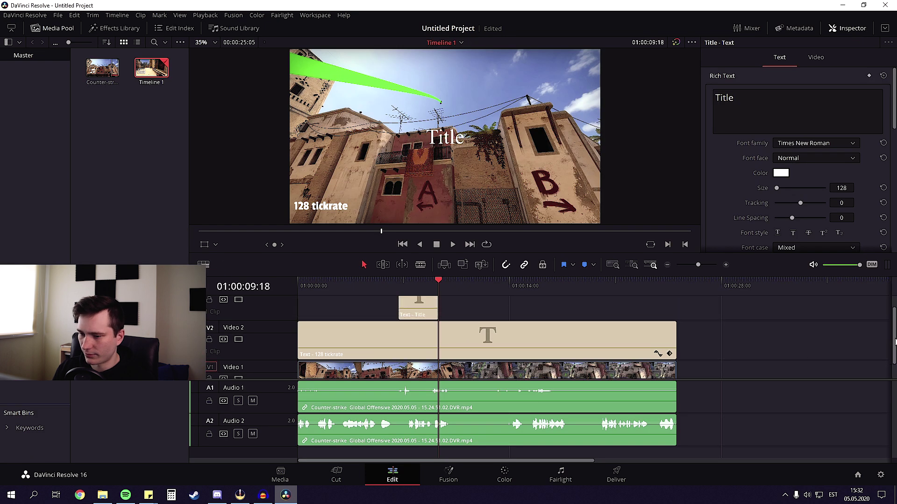
{"action": "left_click", "coordinate": [419, 313]}
{"action": "left_click", "coordinate": [748, 107]}
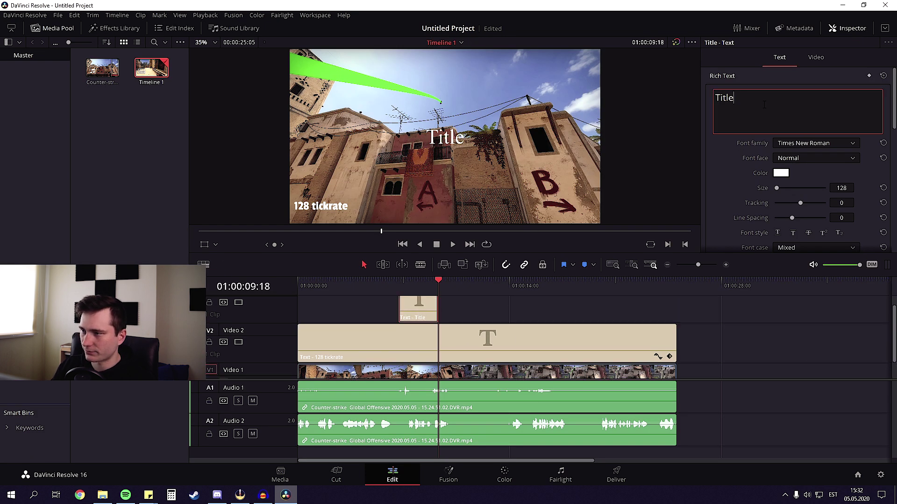
{"action": "key", "text": "ctrl+a"}
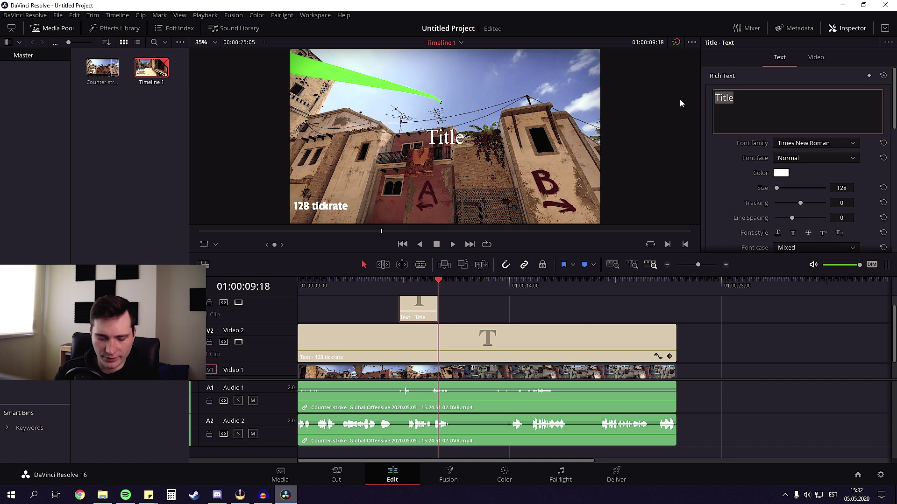
{"action": "type", "text": "JUMPTHROW"}
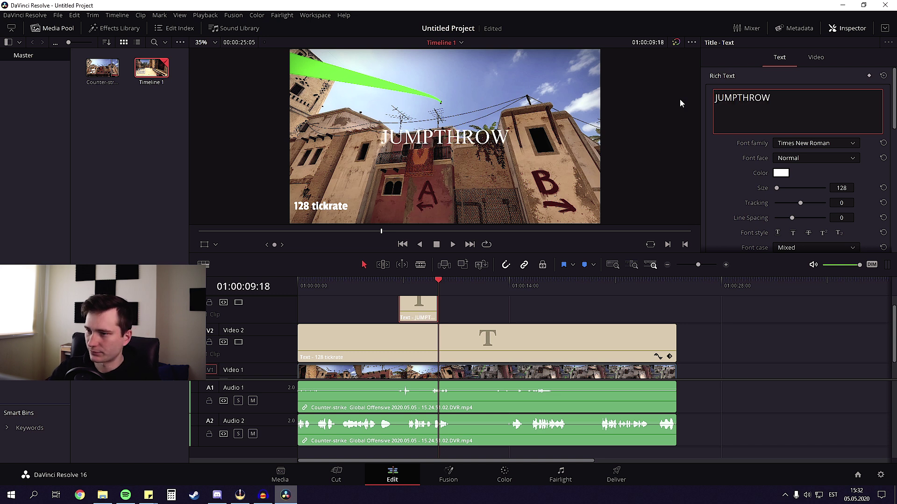
- Set the JUMPTHROW title's font family to Passion One
{"action": "left_click", "coordinate": [798, 144]}
{"action": "key", "text": "p"}
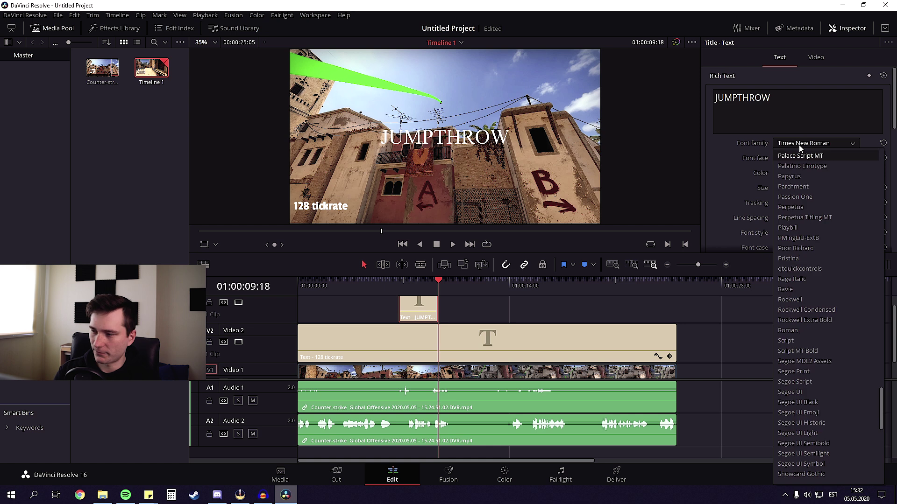
{"action": "left_click", "coordinate": [794, 196]}
- Move the JUMPTHROW title up into the sky above the central building and set its size to 116
{"action": "left_click", "coordinate": [451, 139]}
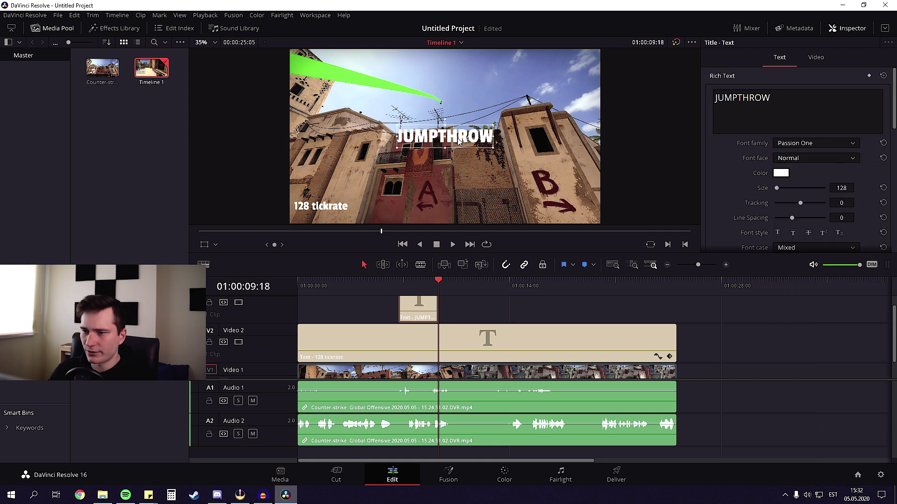
{"action": "left_click_drag", "start_coordinate": [458, 142], "coordinate": [446, 111]}
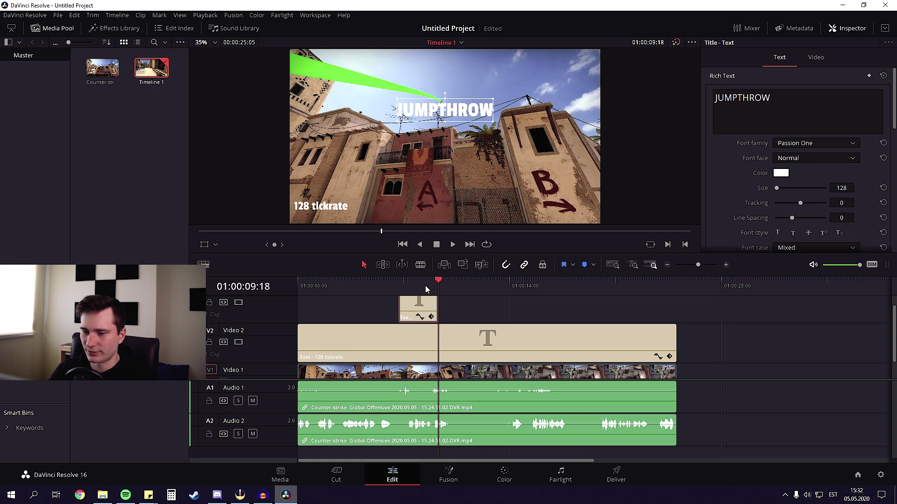
{"action": "left_click_drag", "start_coordinate": [432, 277], "coordinate": [399, 278]}
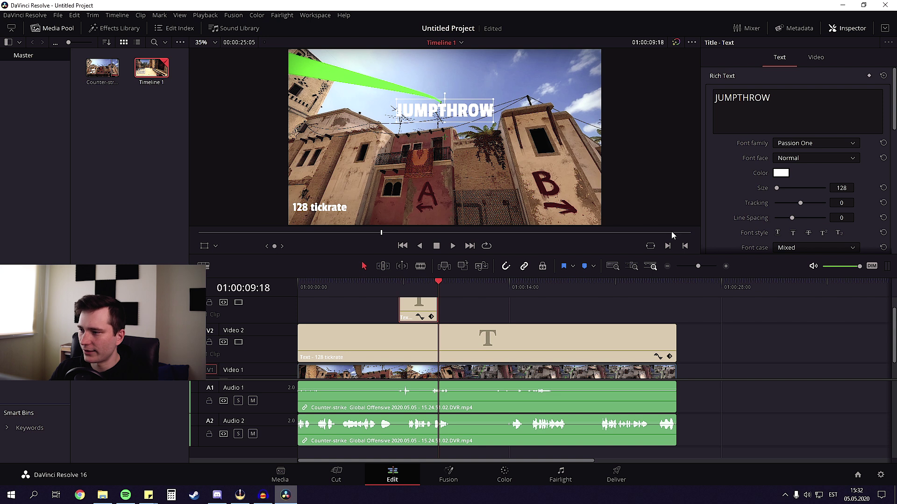
{"action": "left_click_drag", "start_coordinate": [777, 192], "coordinate": [777, 190]}
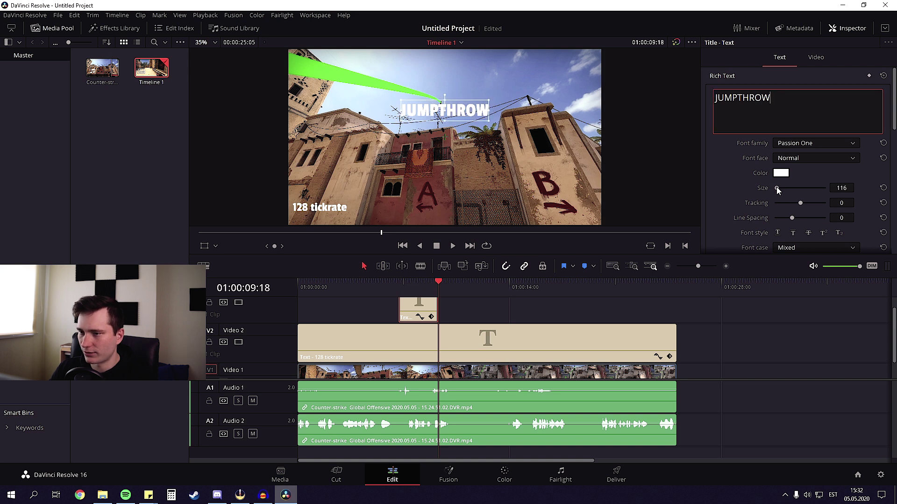
- Play back and scrub through the edited timeline to review the clip with its titles
{"action": "left_click", "coordinate": [385, 284]}
{"action": "key", "text": "space"}
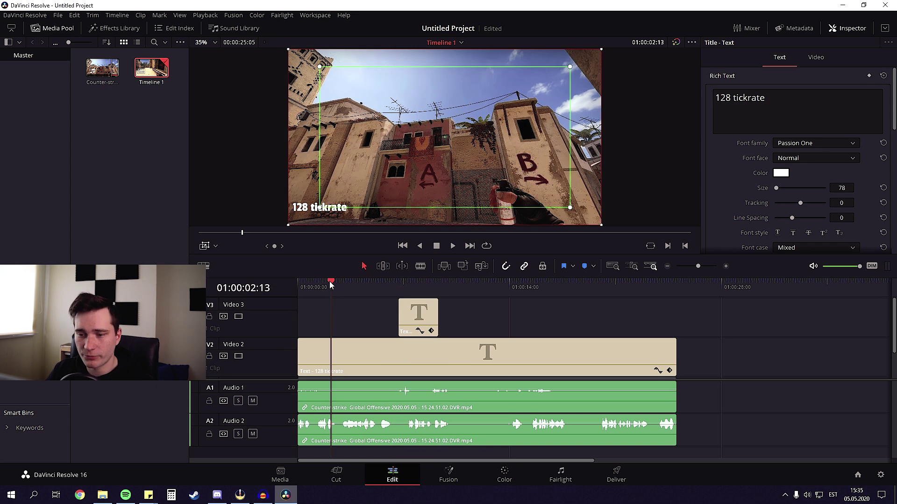
{"action": "left_click_drag", "start_coordinate": [329, 281], "coordinate": [333, 284]}
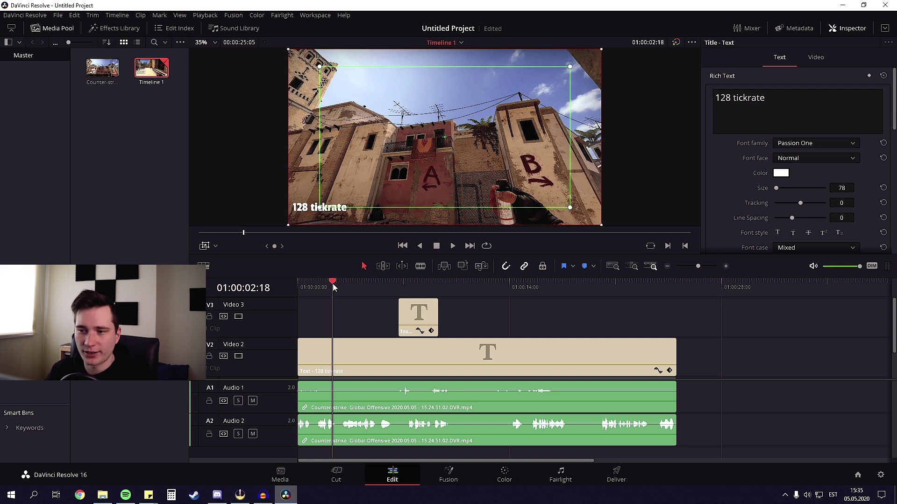
{"action": "left_click_drag", "start_coordinate": [332, 284], "coordinate": [667, 316]}
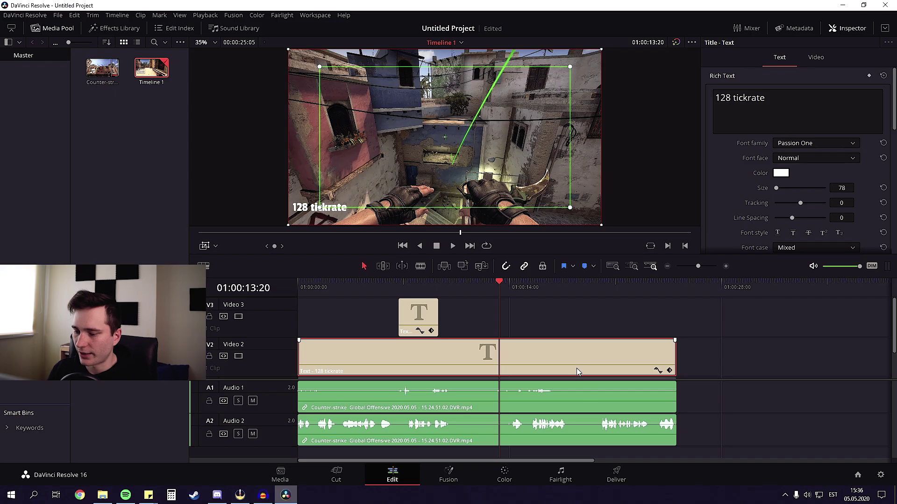
- On the Deliver page, choose the YouTube 1080p render preset and set the format to MP4
{"action": "left_click", "coordinate": [619, 479]}
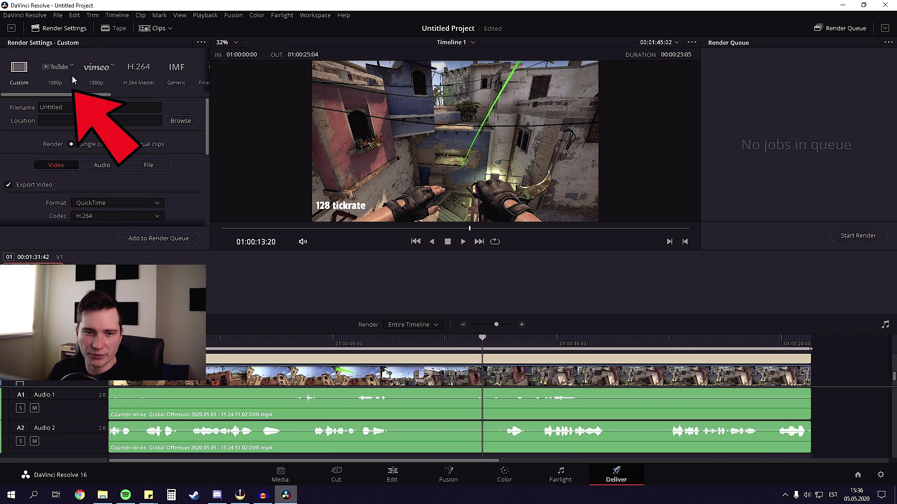
{"action": "left_click", "coordinate": [58, 69]}
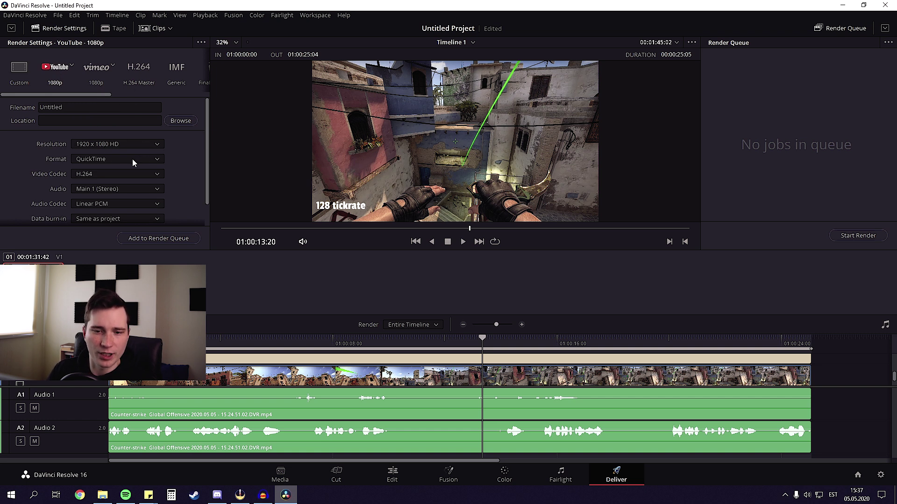
{"action": "left_click", "coordinate": [98, 161]}
{"action": "left_click", "coordinate": [83, 171]}
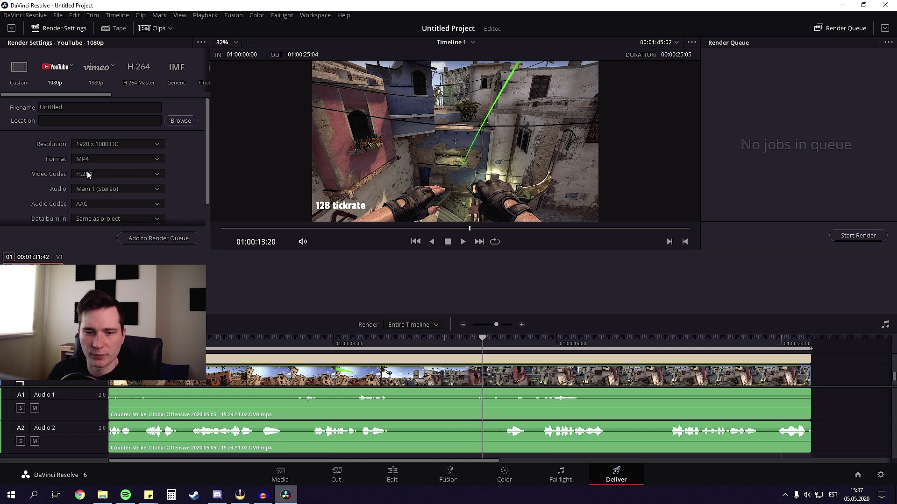
{"action": "mouse_move", "coordinate": [207, 159]}
{"action": "left_mouse_down"}
{"action": "mouse_move", "coordinate": [208, 188]}
{"action": "mouse_move", "coordinate": [211, 149]}
{"action": "left_mouse_up"}
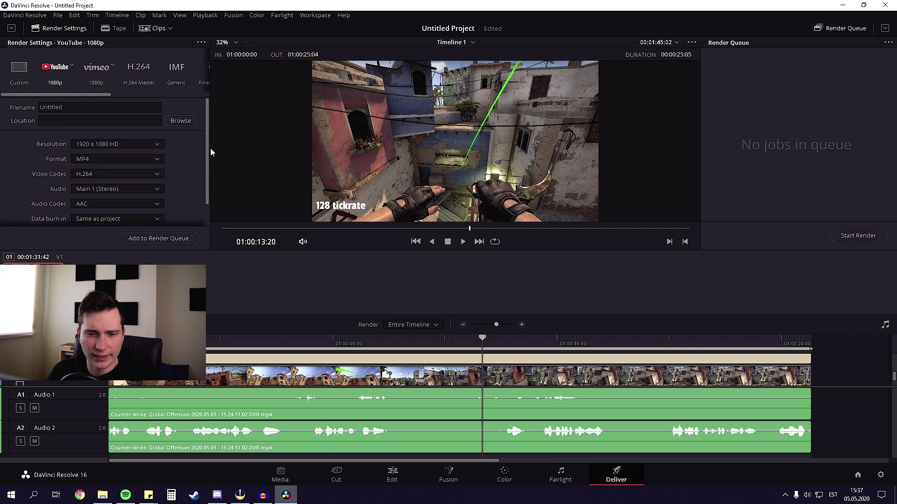
- Set the render location to the Töölaud folder inside OneDrive
{"action": "left_click", "coordinate": [181, 121]}
{"action": "left_click", "coordinate": [38, 139]}
{"action": "left_click", "coordinate": [195, 215]}
{"action": "left_click", "coordinate": [369, 246]}
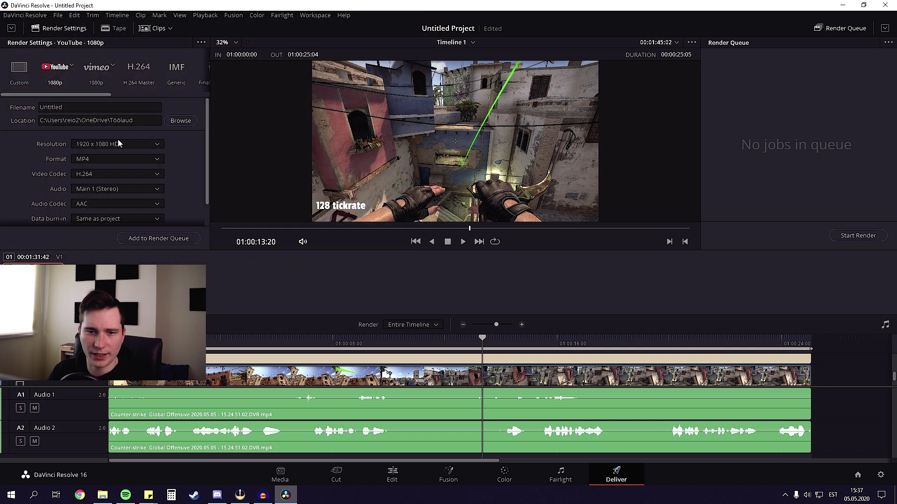
- Name the output file "Mirage Window Smoke"
{"action": "left_click", "coordinate": [82, 108]}
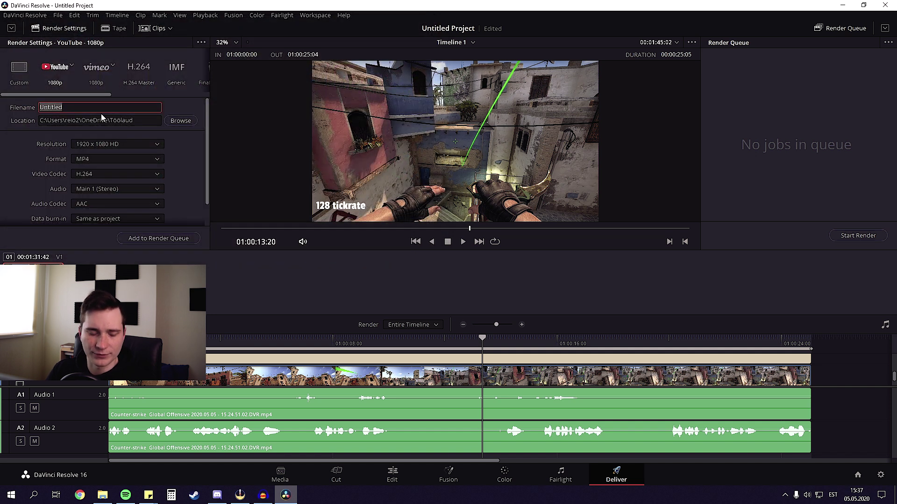
{"action": "type", "text": "Mirage "}
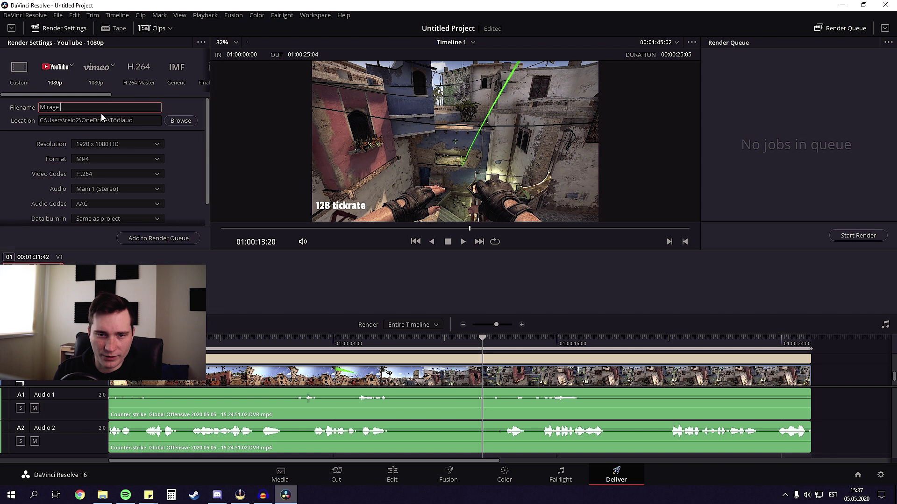
{"action": "type", "text": "Window Smoke"}
{"action": "key", "text": "Return"}
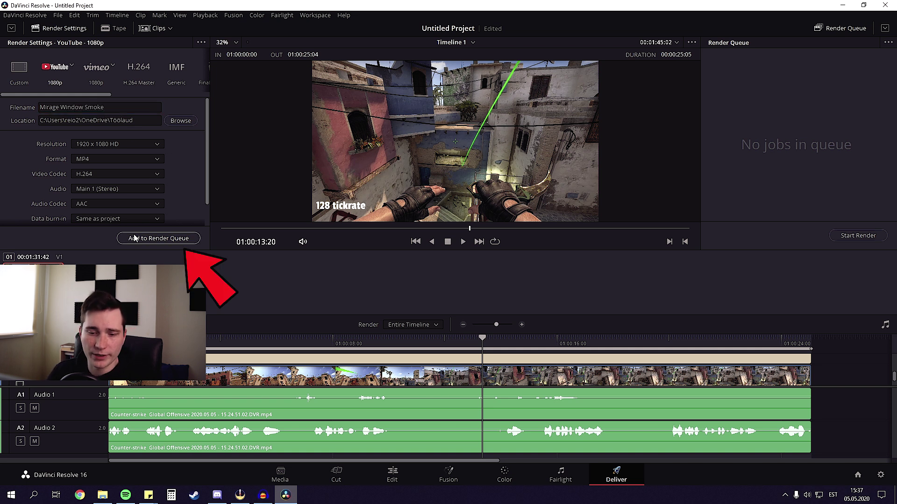
- Add the Mirage Window Smoke export to the render queue and start rendering it
{"action": "left_click", "coordinate": [150, 240]}
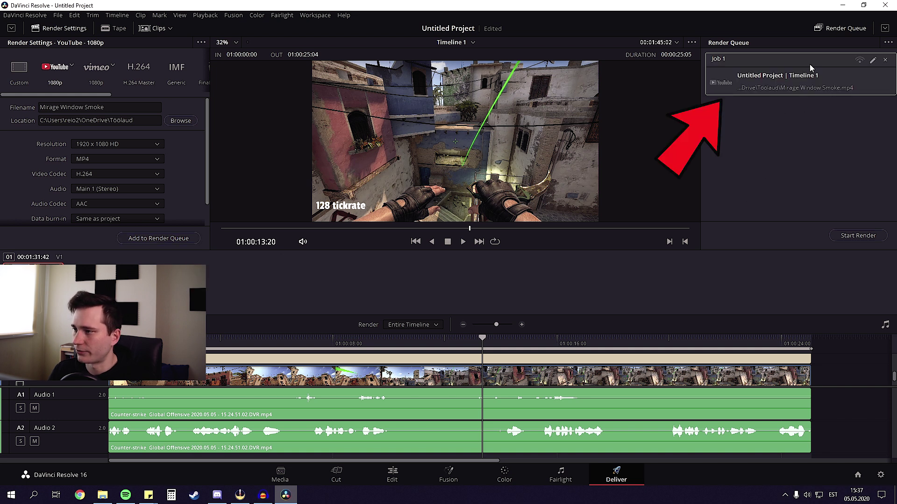
{"action": "left_click", "coordinate": [858, 236]}
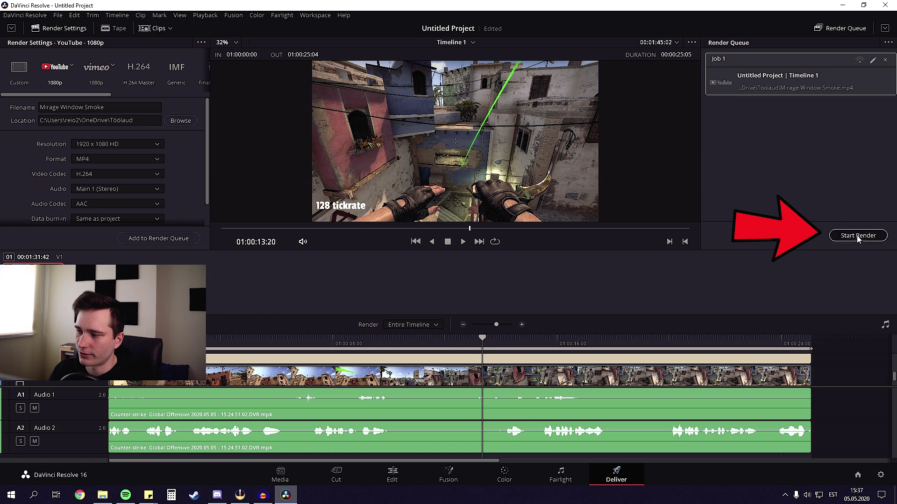